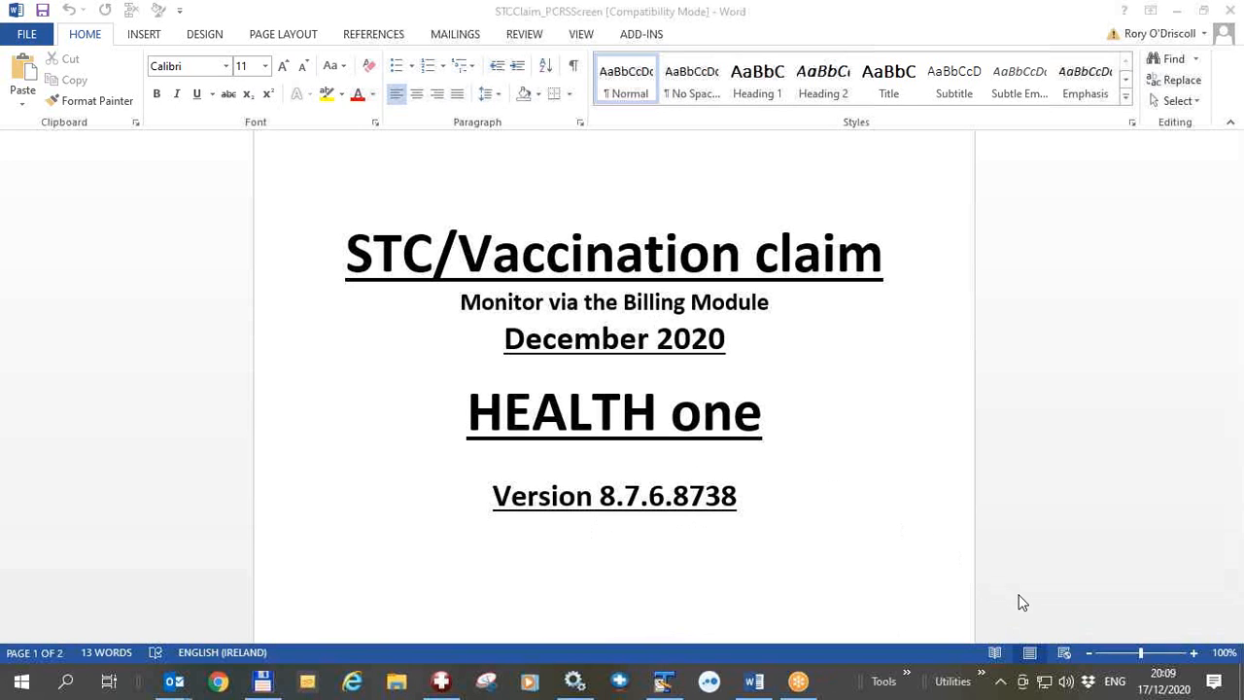
# Step: Switch to HEALTH one and insert an STC claim with special service AD - ABPM for the 14/12/2020 consultation
pyautogui.hotkey('alt', 'Tab')
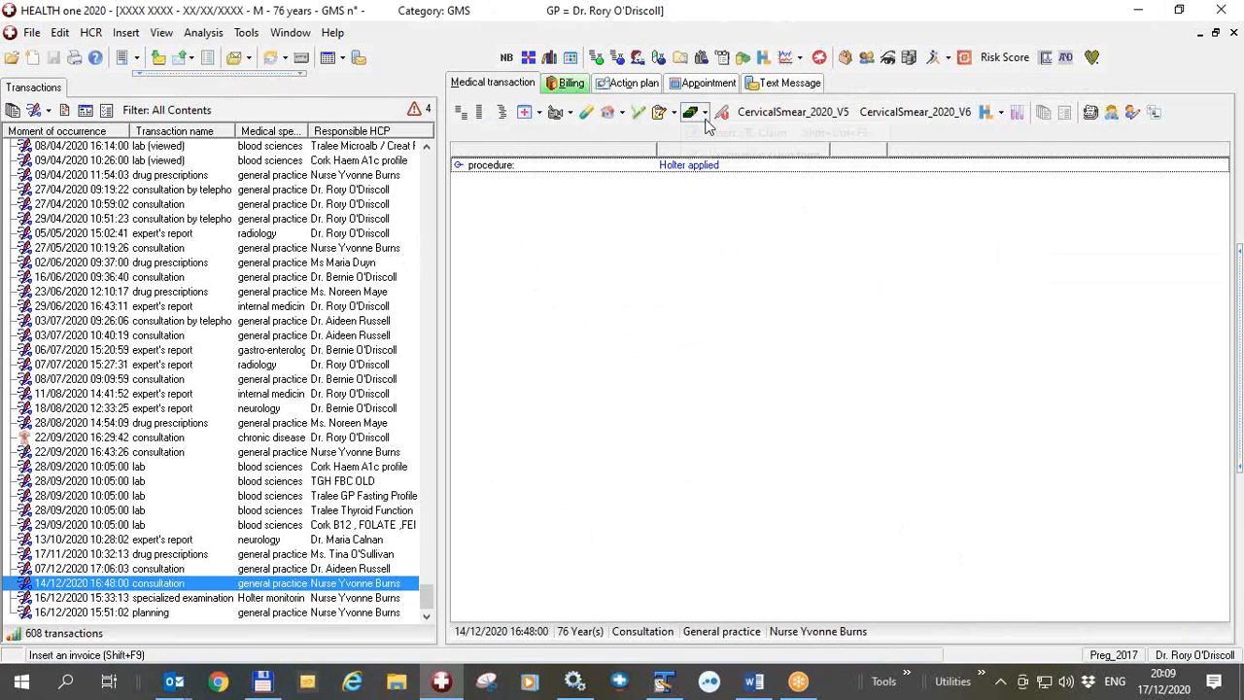
pyautogui.click(706, 114)
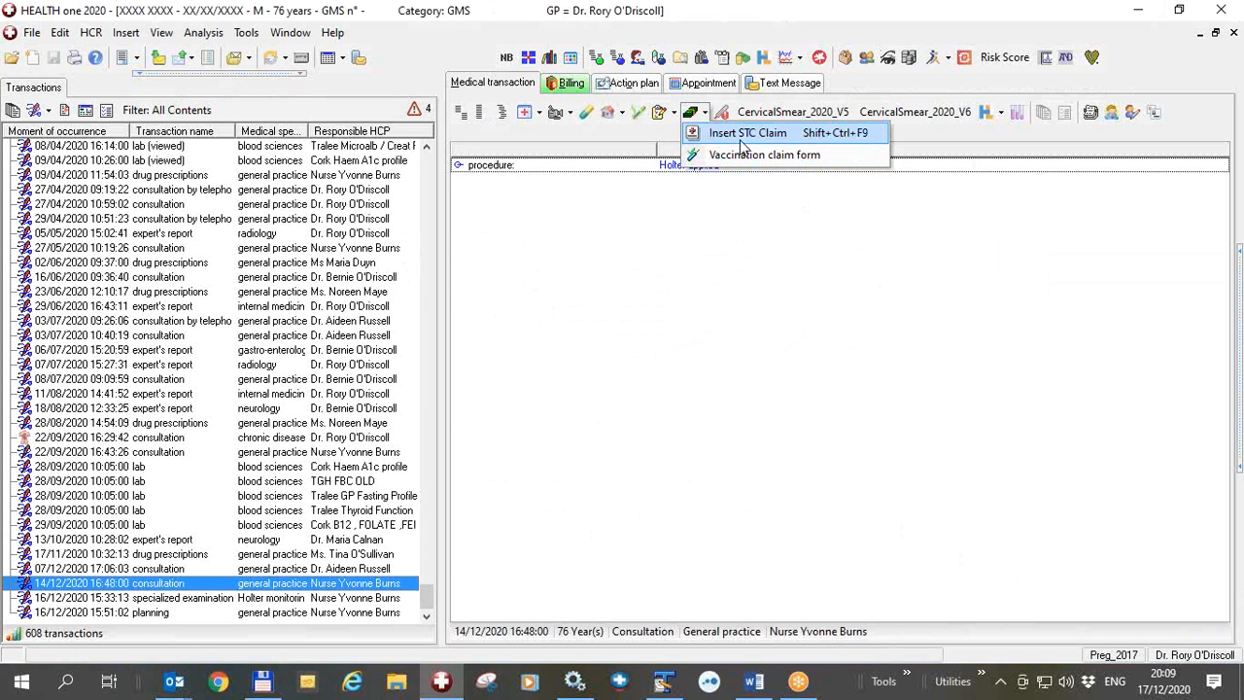
pyautogui.click(739, 140)
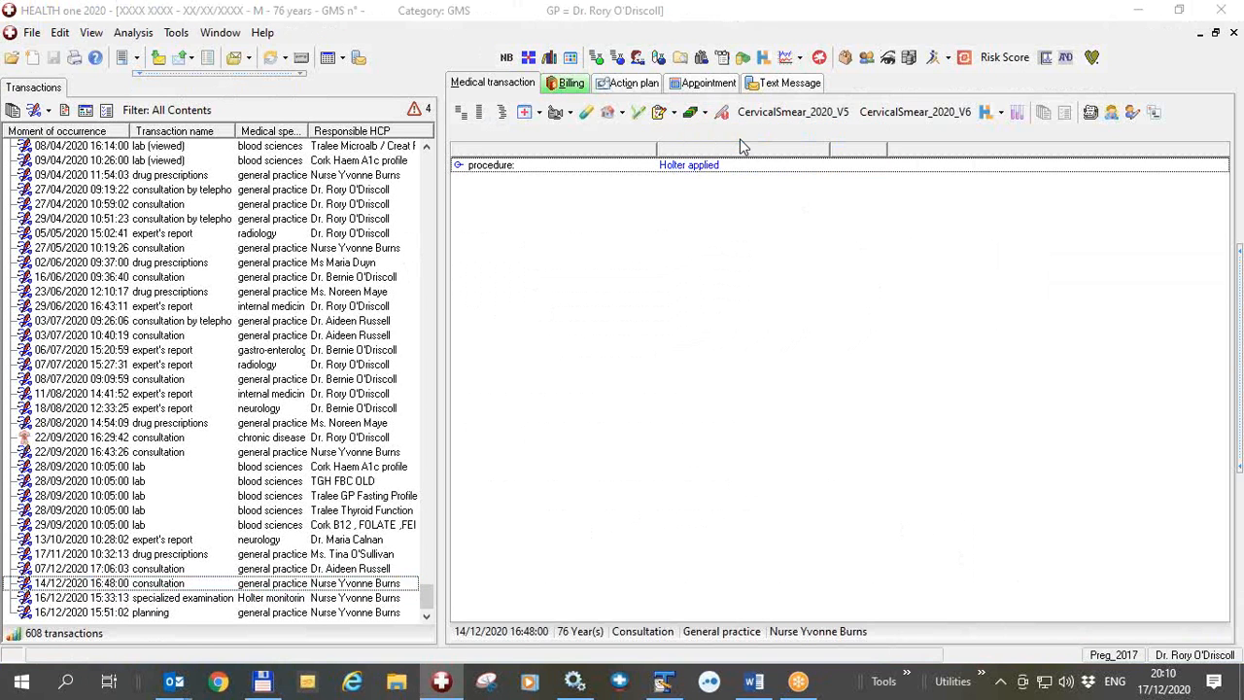
pyautogui.moveTo(655, 76); pyautogui.dragTo(661, 31)
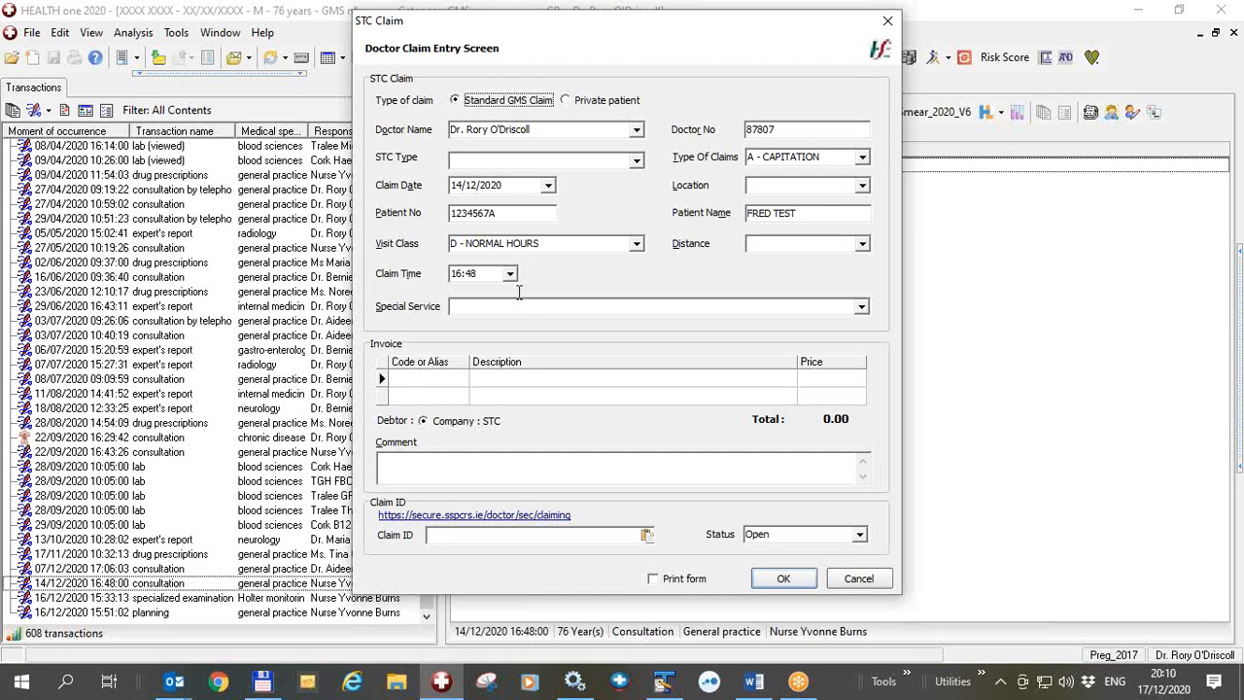
pyautogui.click(860, 308)
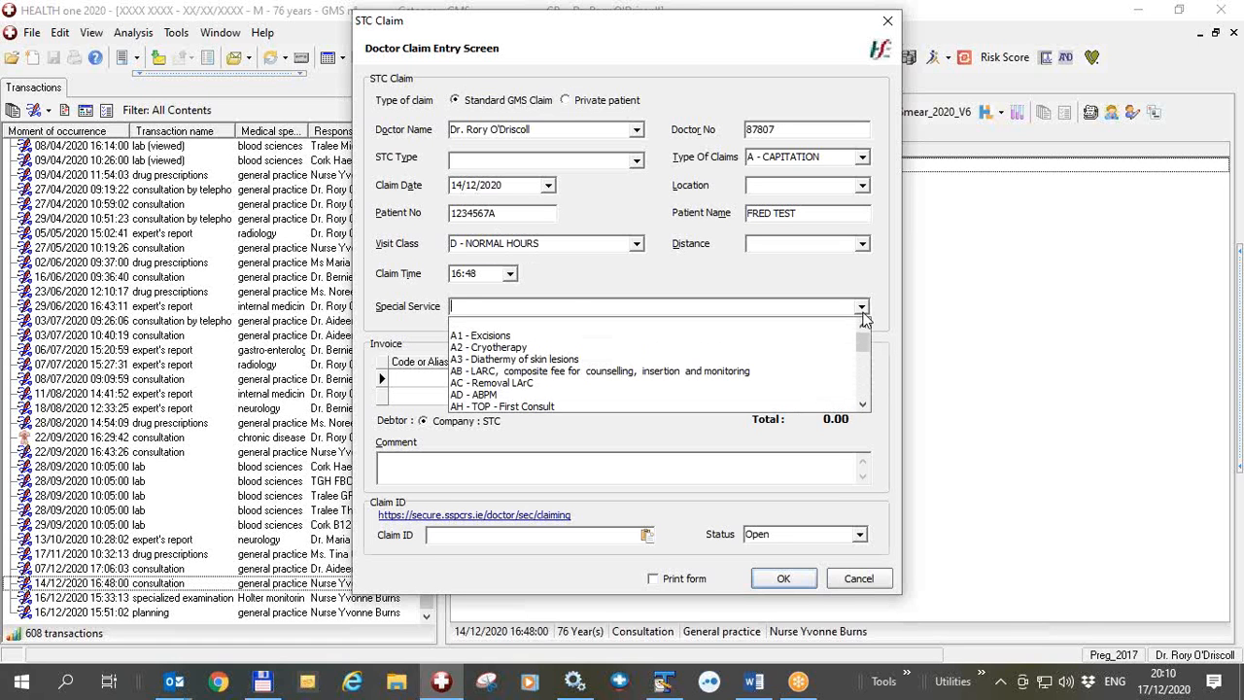
pyautogui.click(496, 396)
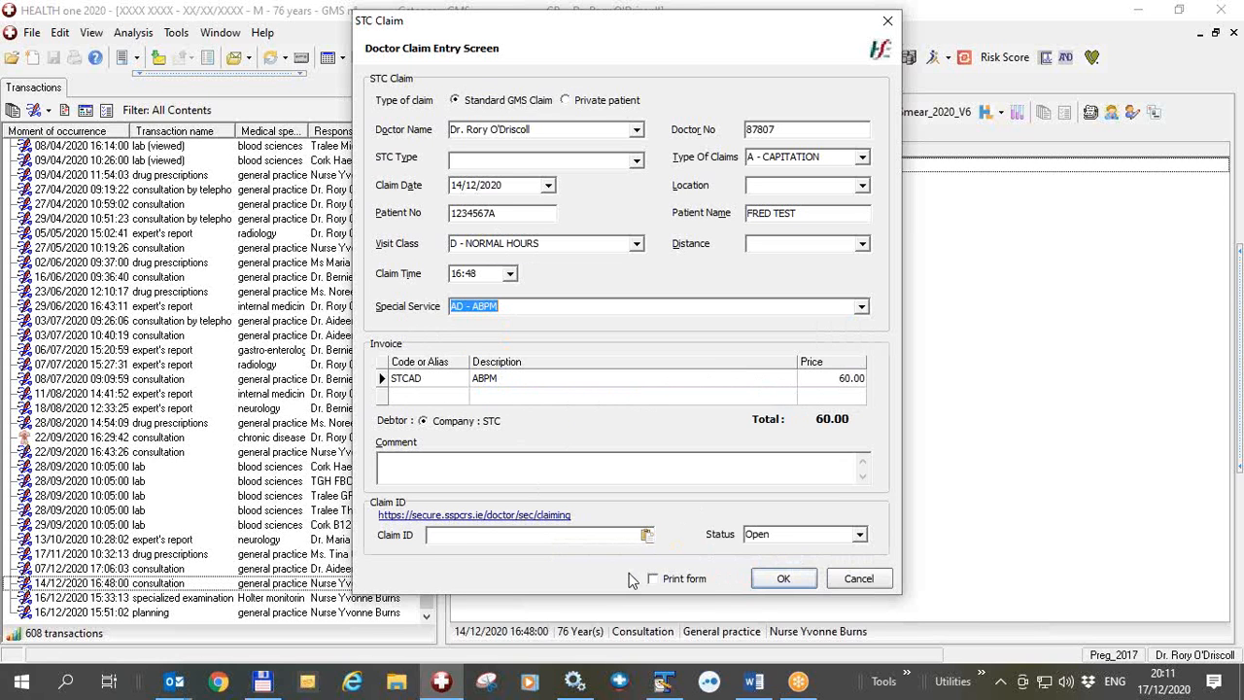
pyautogui.click(787, 580)
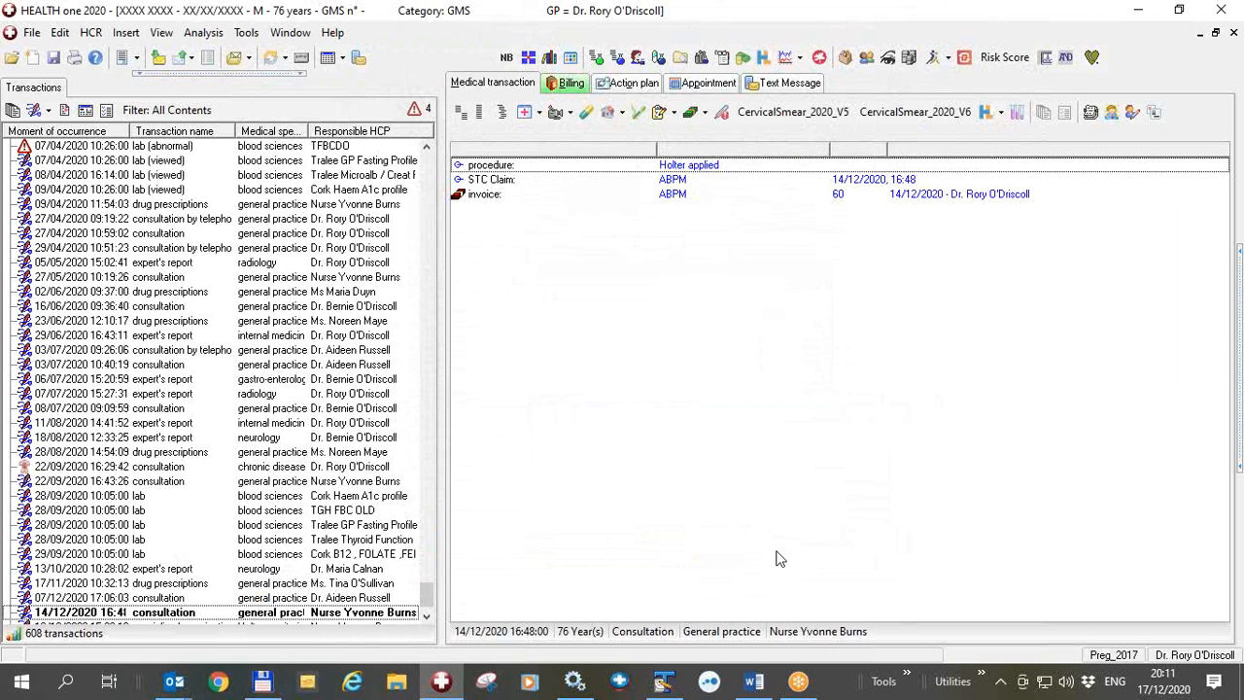
pyautogui.click(535, 183)
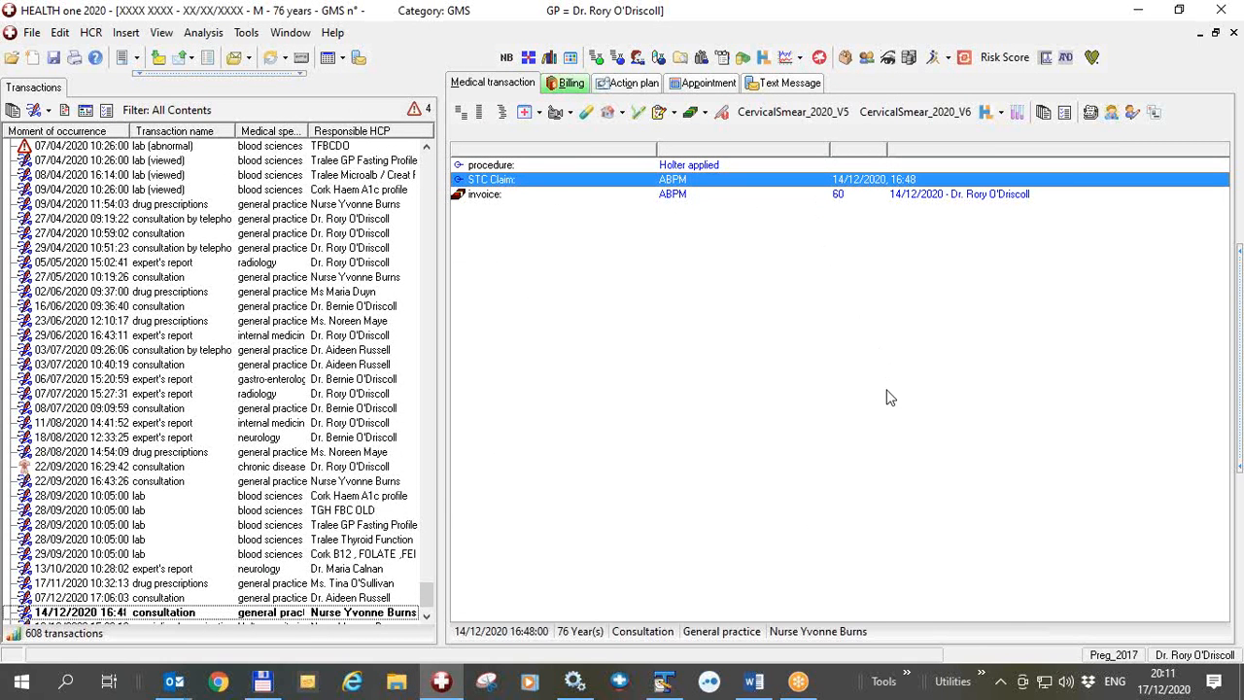
# Step: Open the STC Claim billing query for the current week and widen the Date column
pyautogui.click(1020, 607)
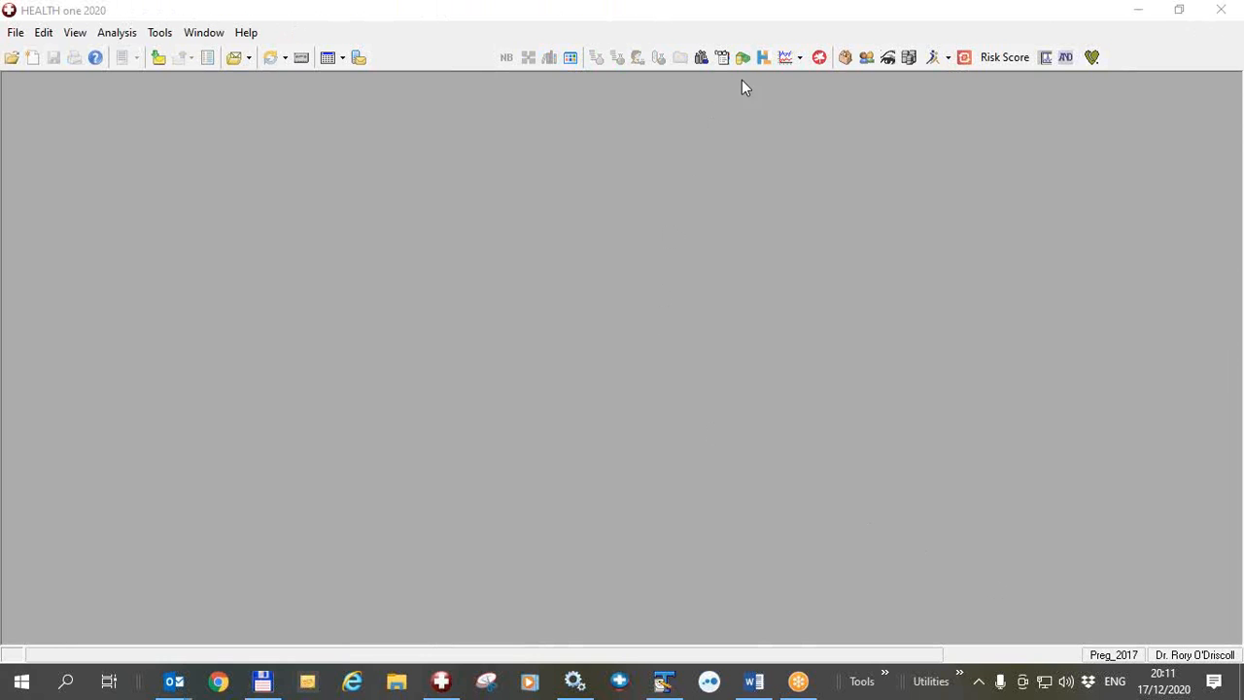
pyautogui.click(742, 58)
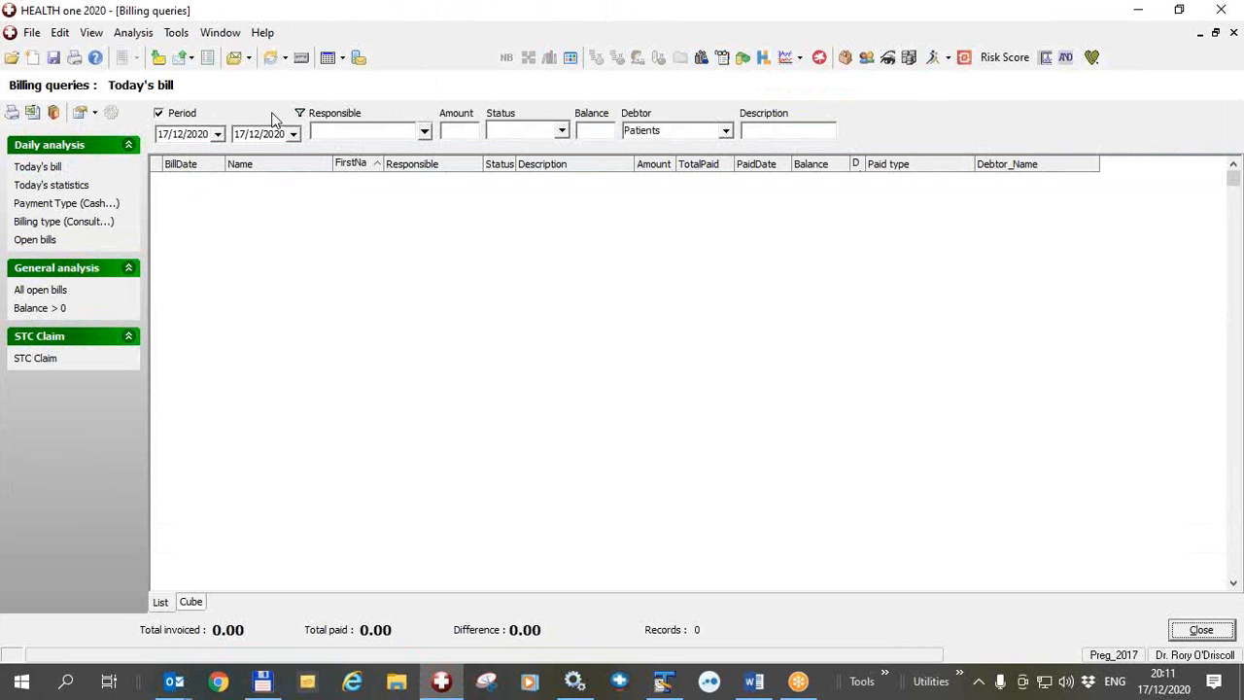
pyautogui.click(34, 359)
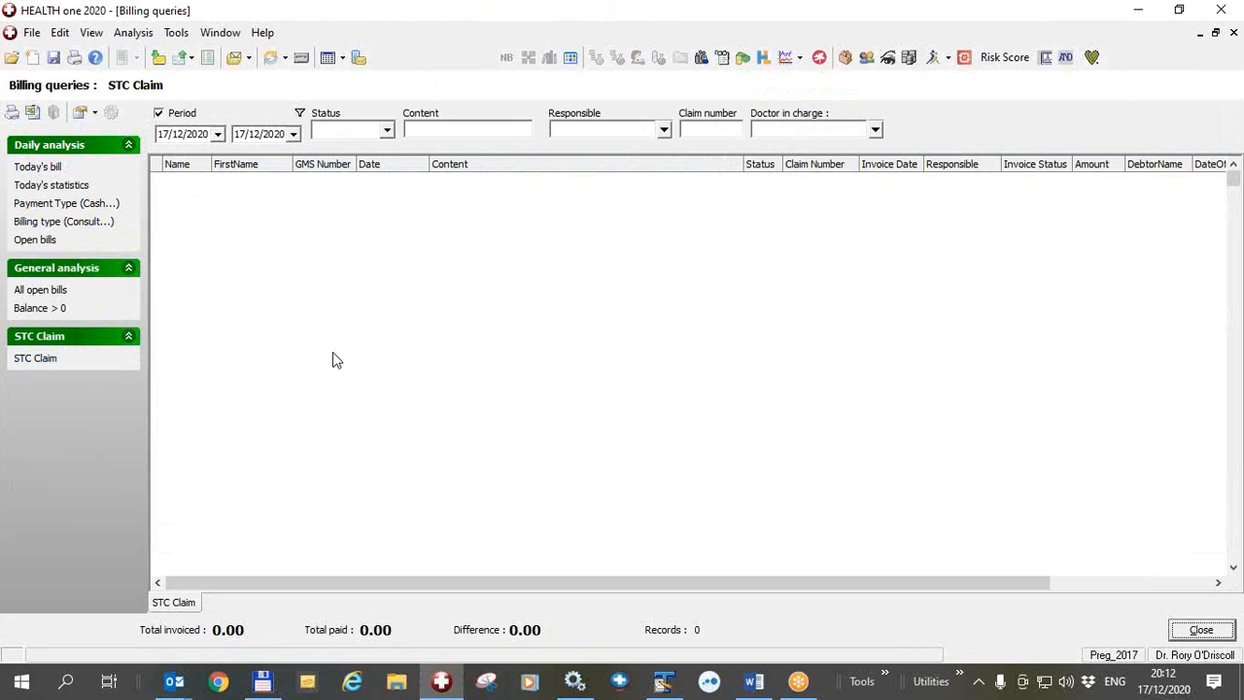
pyautogui.click(300, 114)
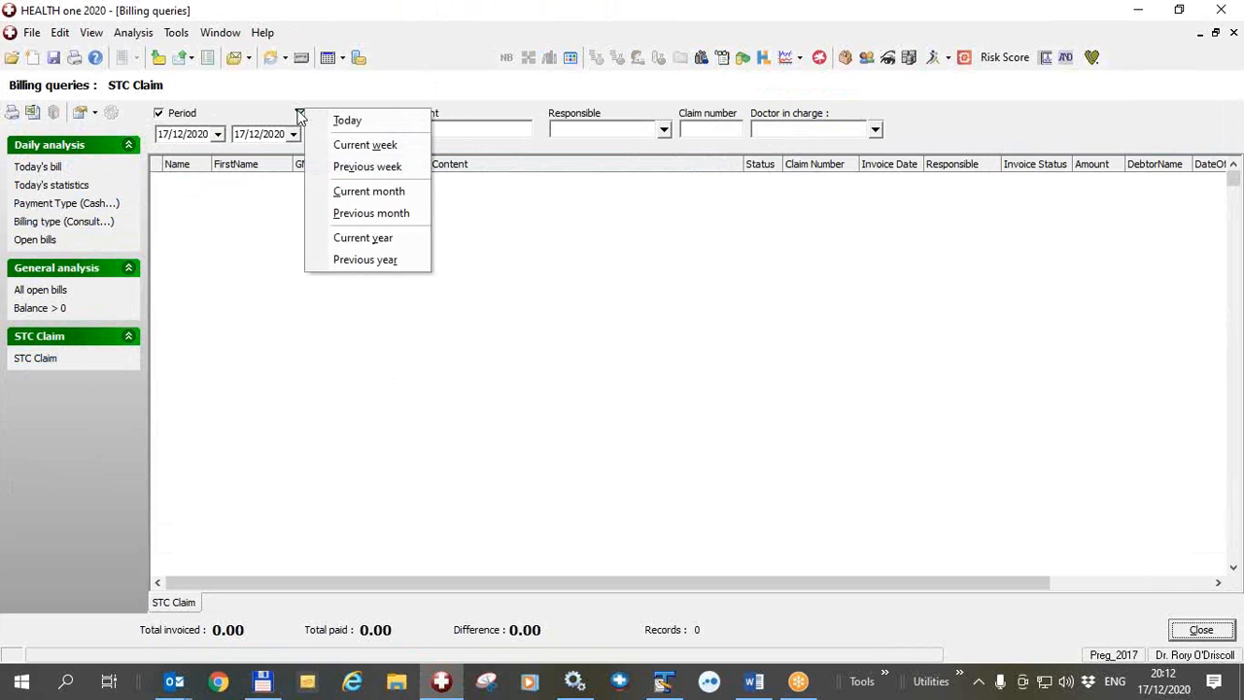
pyautogui.click(364, 145)
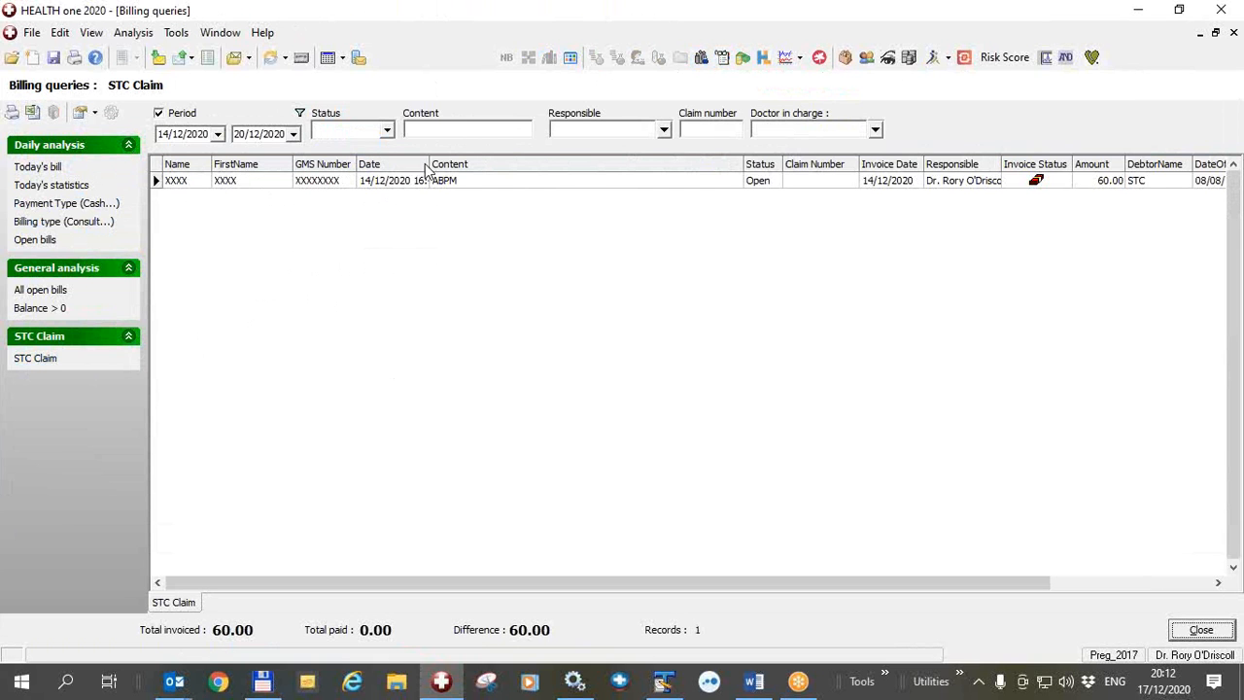
pyautogui.moveTo(425, 162); pyautogui.dragTo(439, 163)
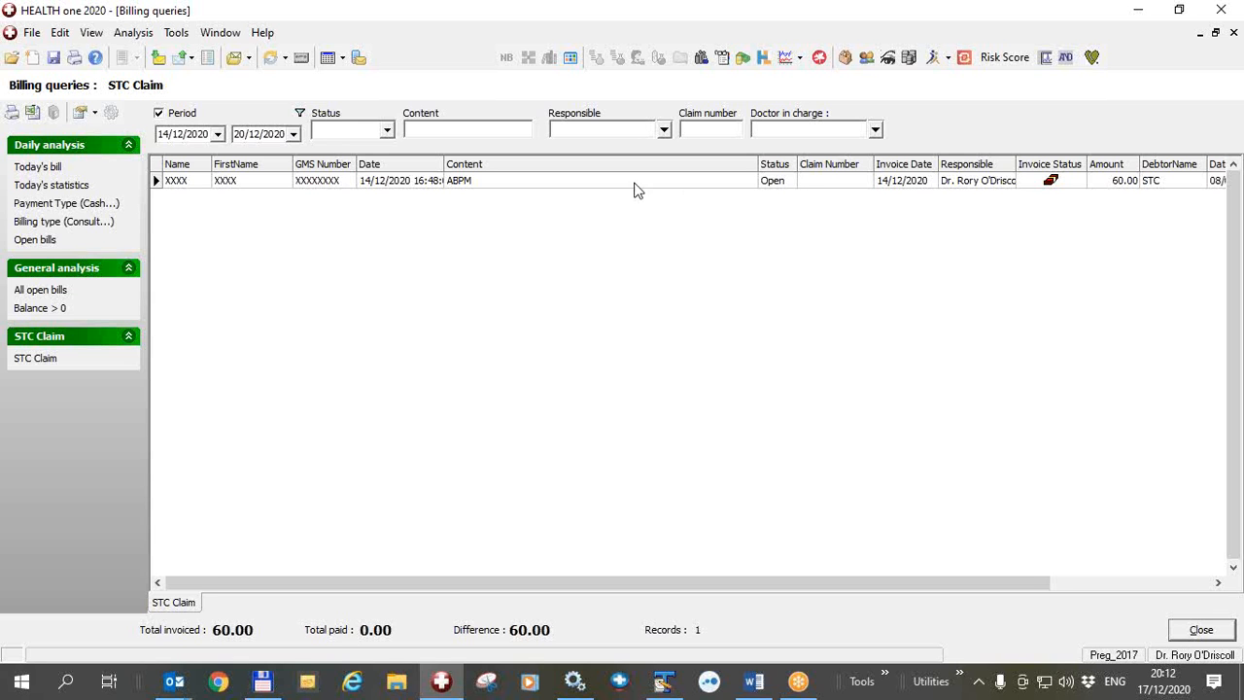
# Step: Start an STC Claim - Direct for the ABPM claim and authenticate on the PCRS site with the offered certificate
pyautogui.click(522, 187)
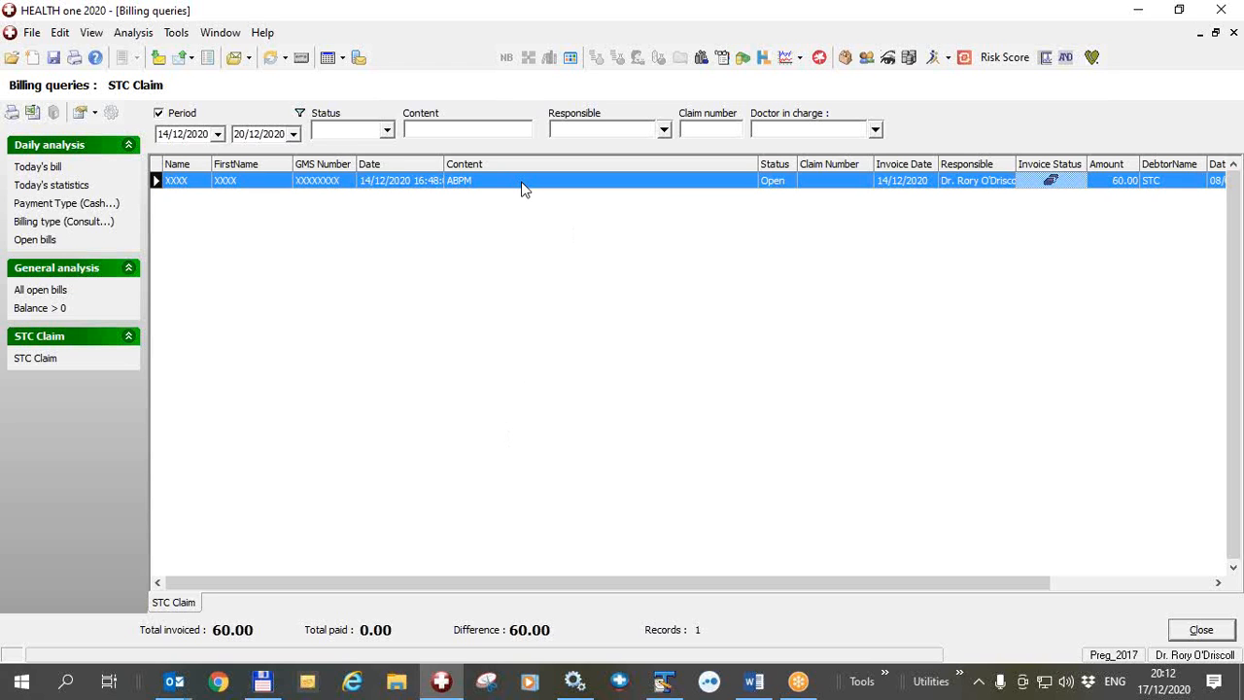
pyautogui.rightClick(522, 187)
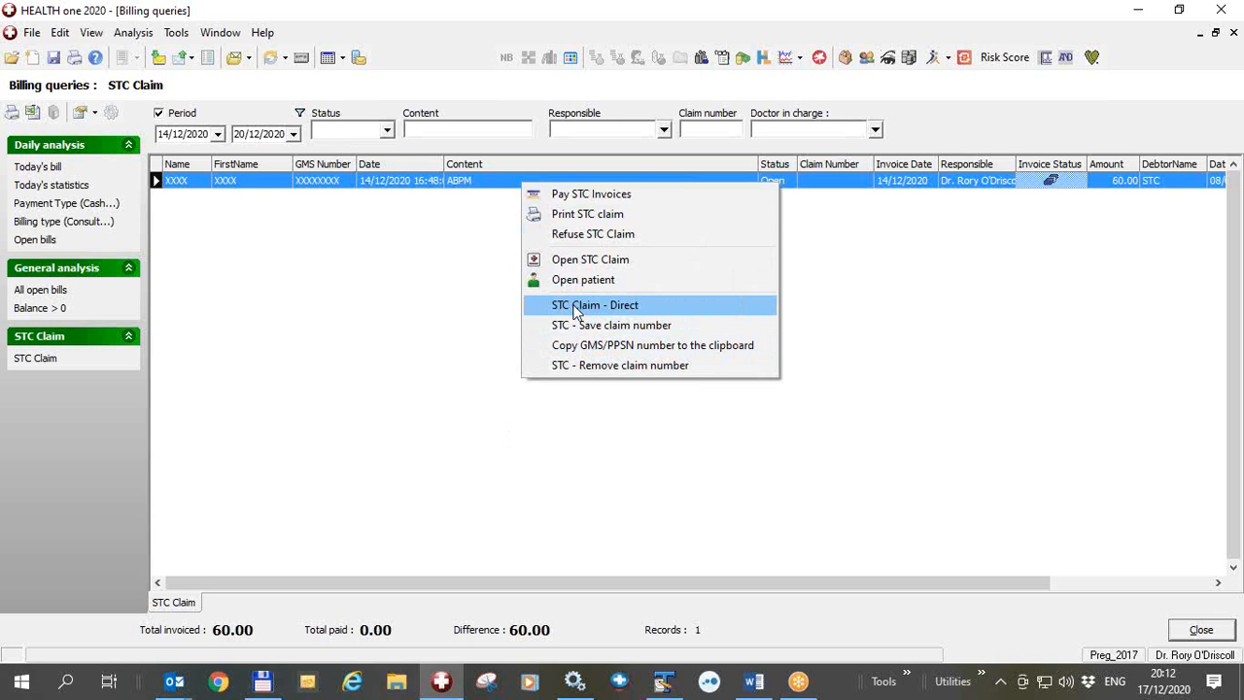
pyautogui.click(575, 307)
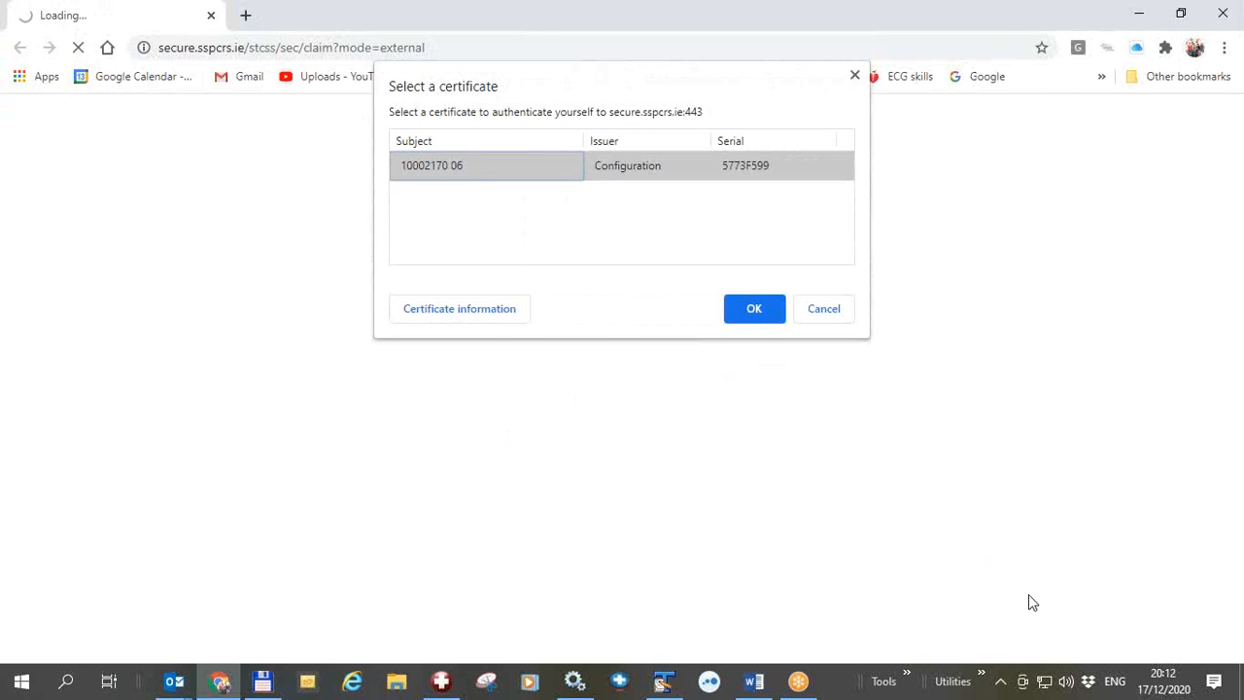
pyautogui.press('Return')
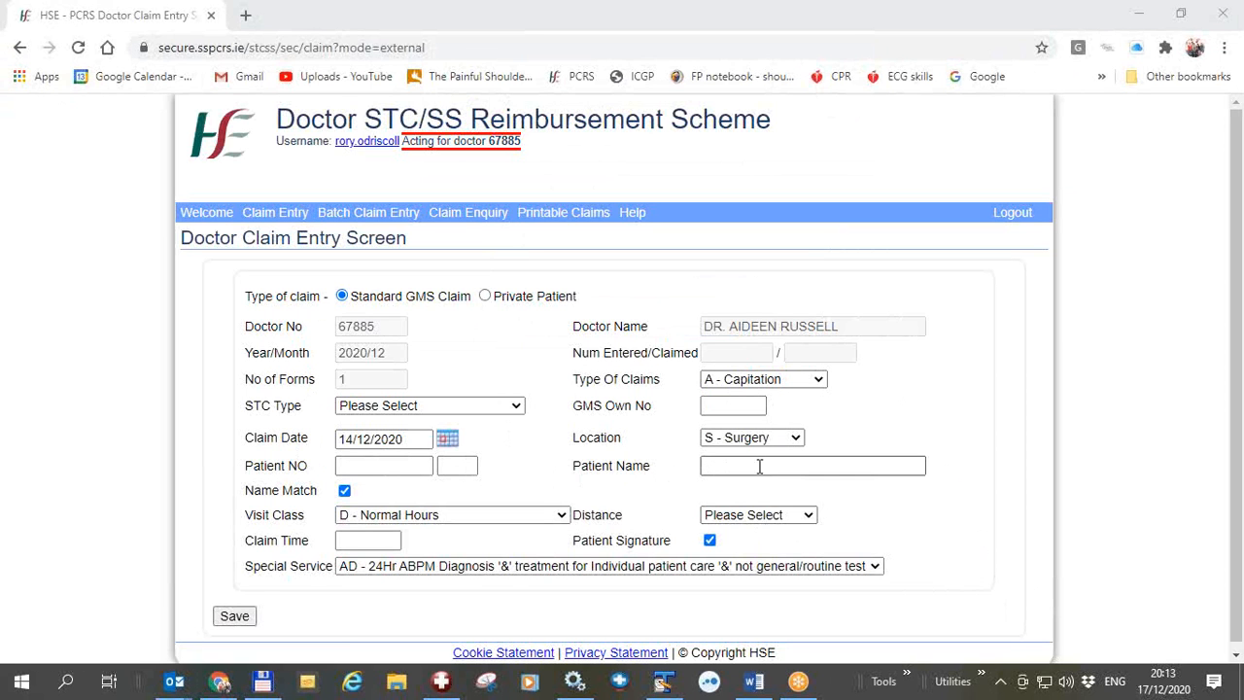
# Step: Go to the empty Claim Time field, then highlight the web address of the PCRS claim entry page
pyautogui.click(347, 541)
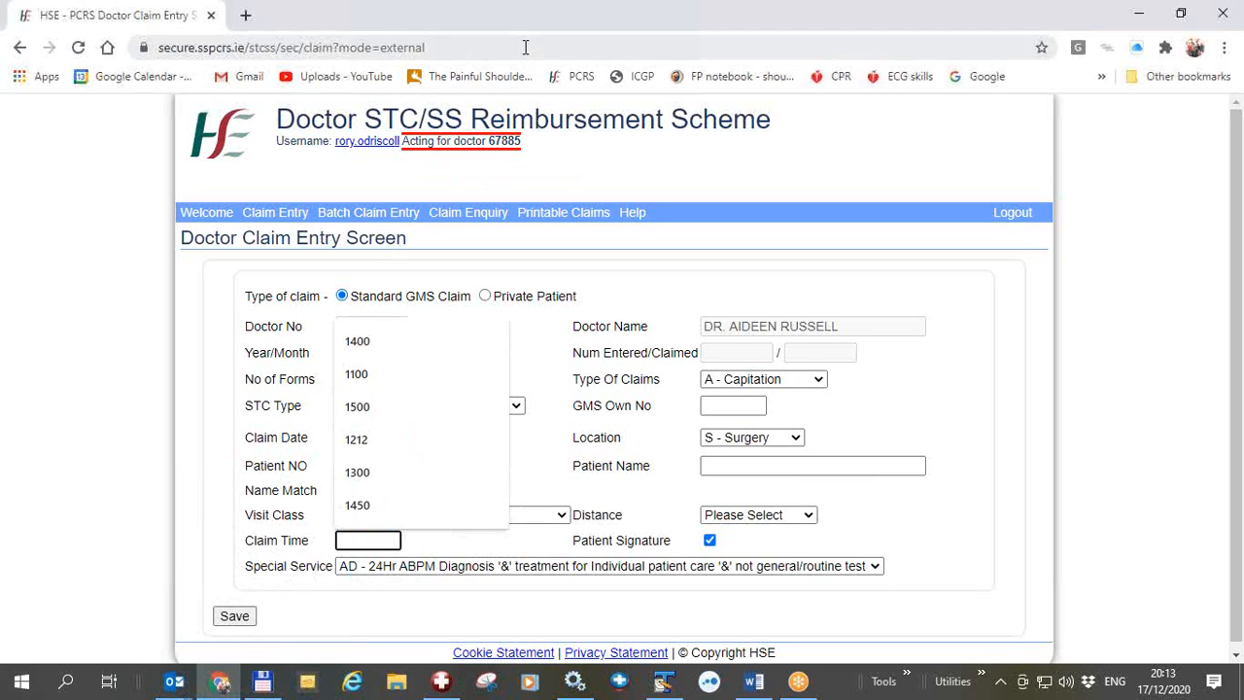
pyautogui.moveTo(517, 48); pyautogui.dragTo(19, 64)
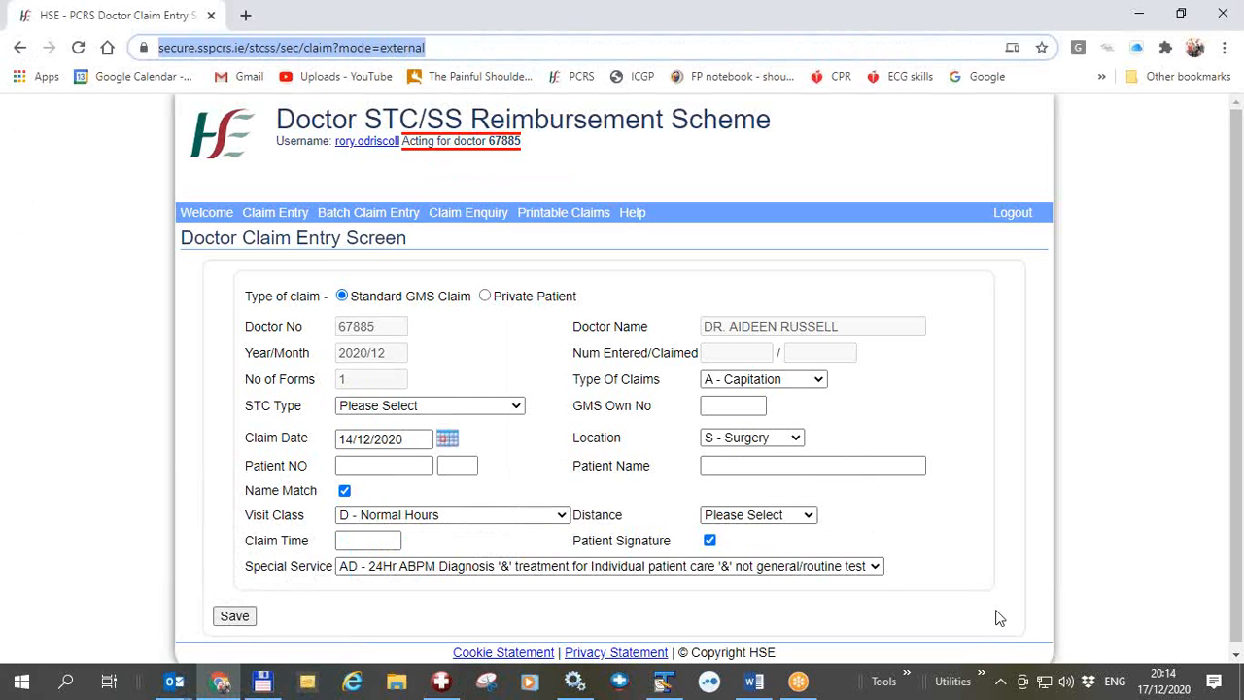
pyautogui.click(1024, 611)
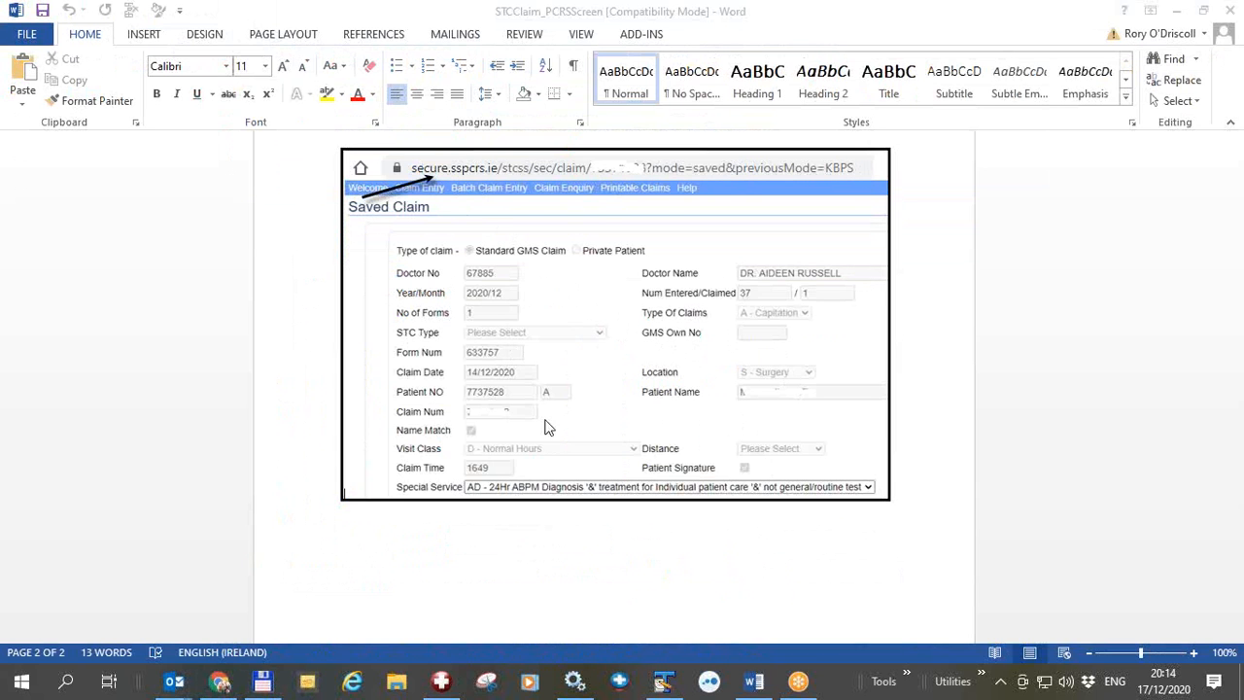
# Step: Return to HEALTH one and save the claim number for the ABPM claim, confirming it for the patient
pyautogui.click(443, 683)
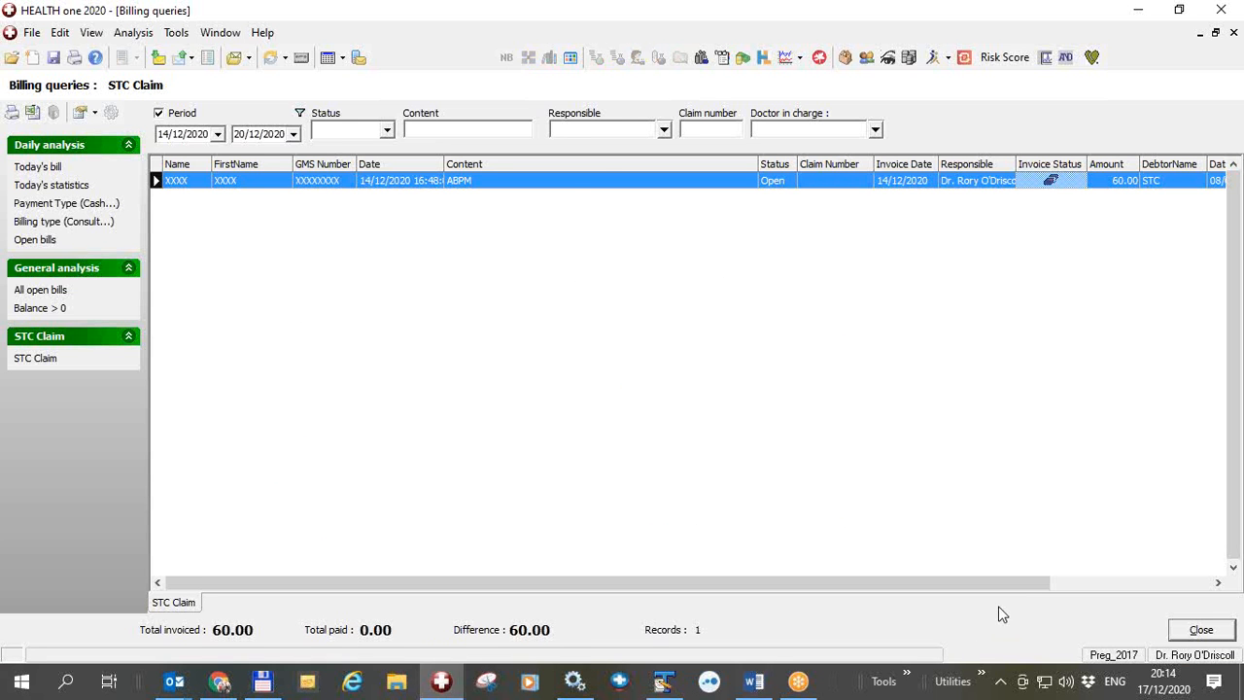
pyautogui.click(574, 190)
pyautogui.rightClick(587, 186)
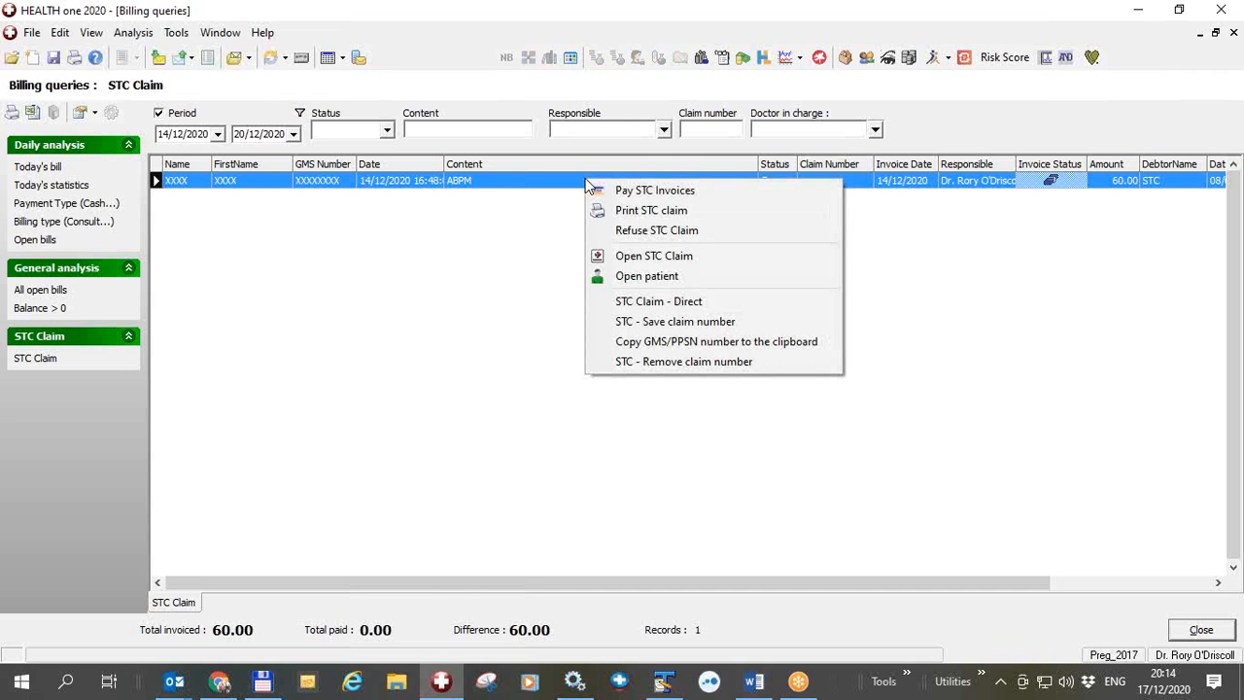
pyautogui.click(667, 325)
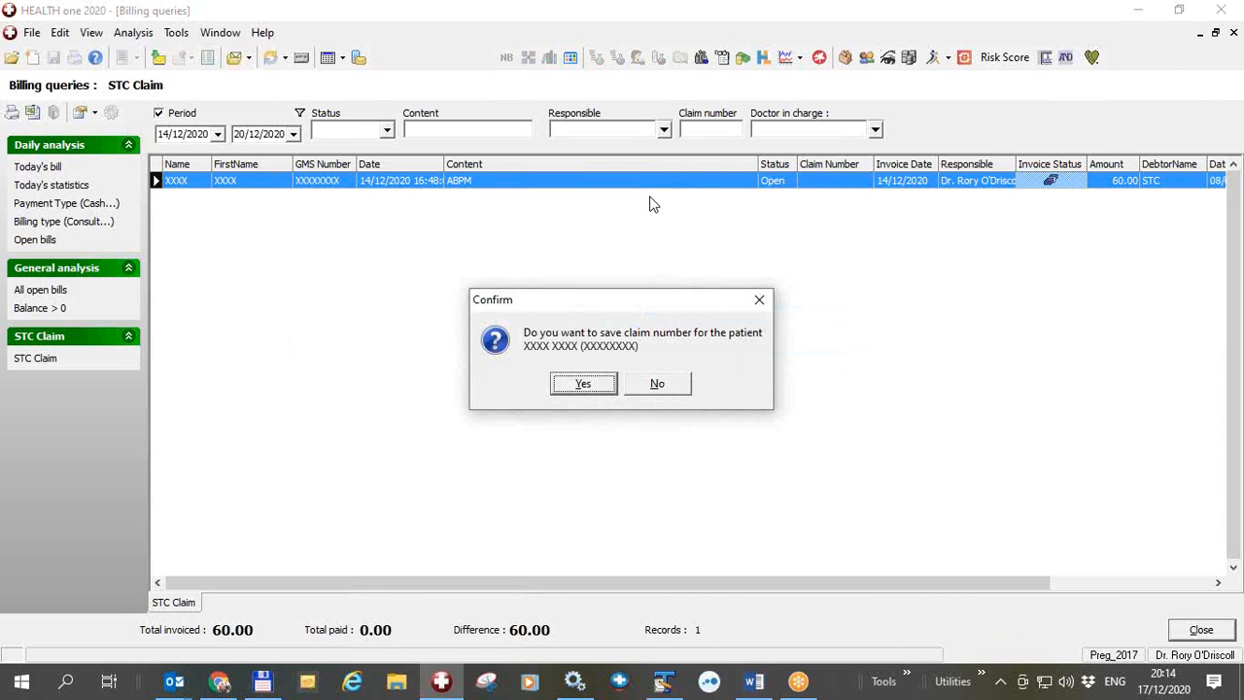
pyautogui.click(587, 387)
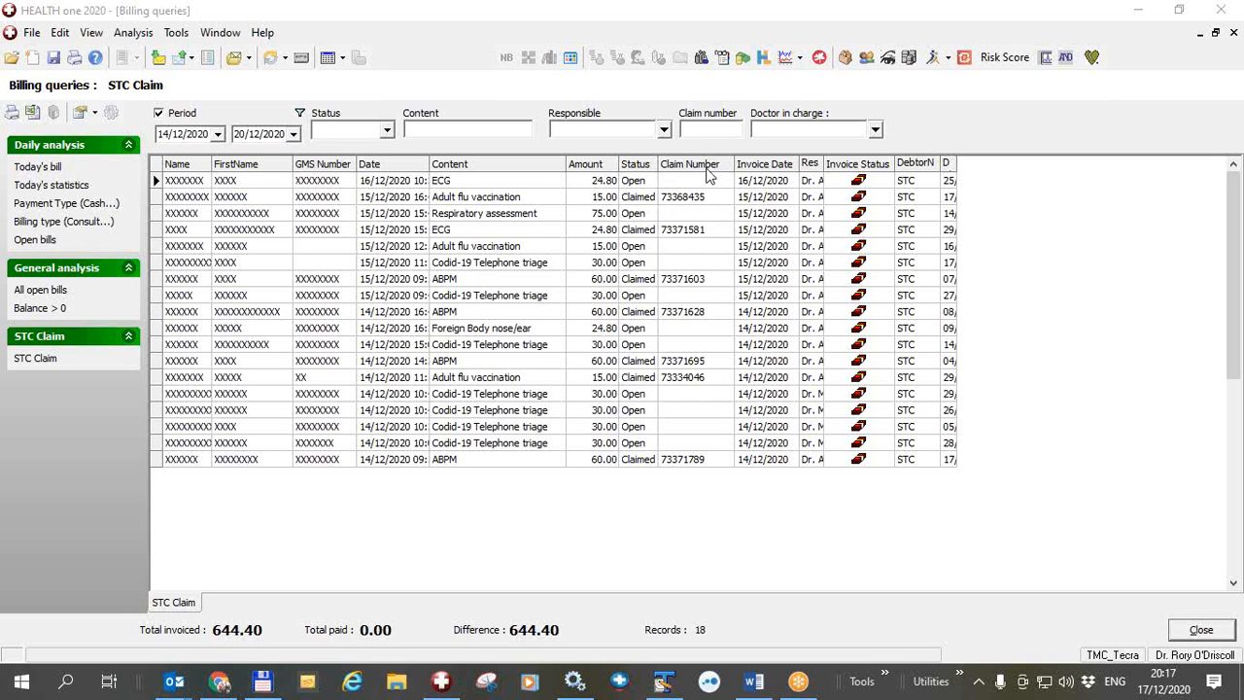
# Step: Sort the STC claims by status, view the actions offered for the open adult flu vaccination claim, and return to the Word document
pyautogui.click(648, 165)
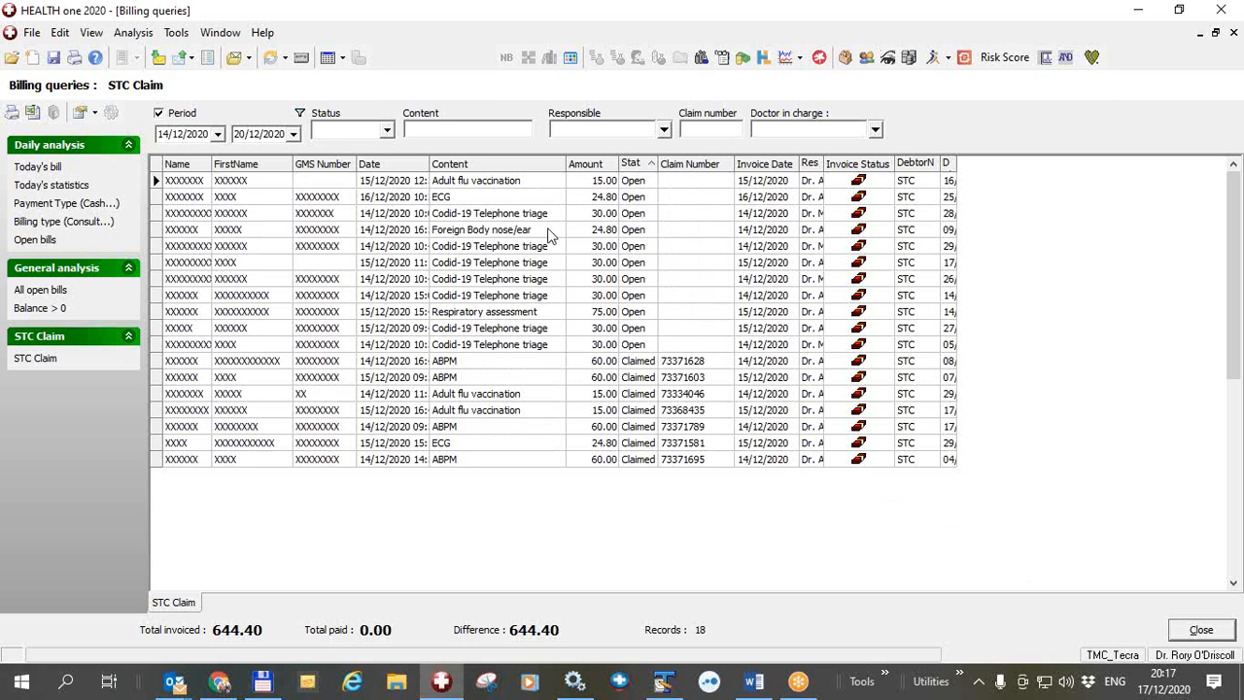
pyautogui.click(600, 182)
pyautogui.rightClick(599, 185)
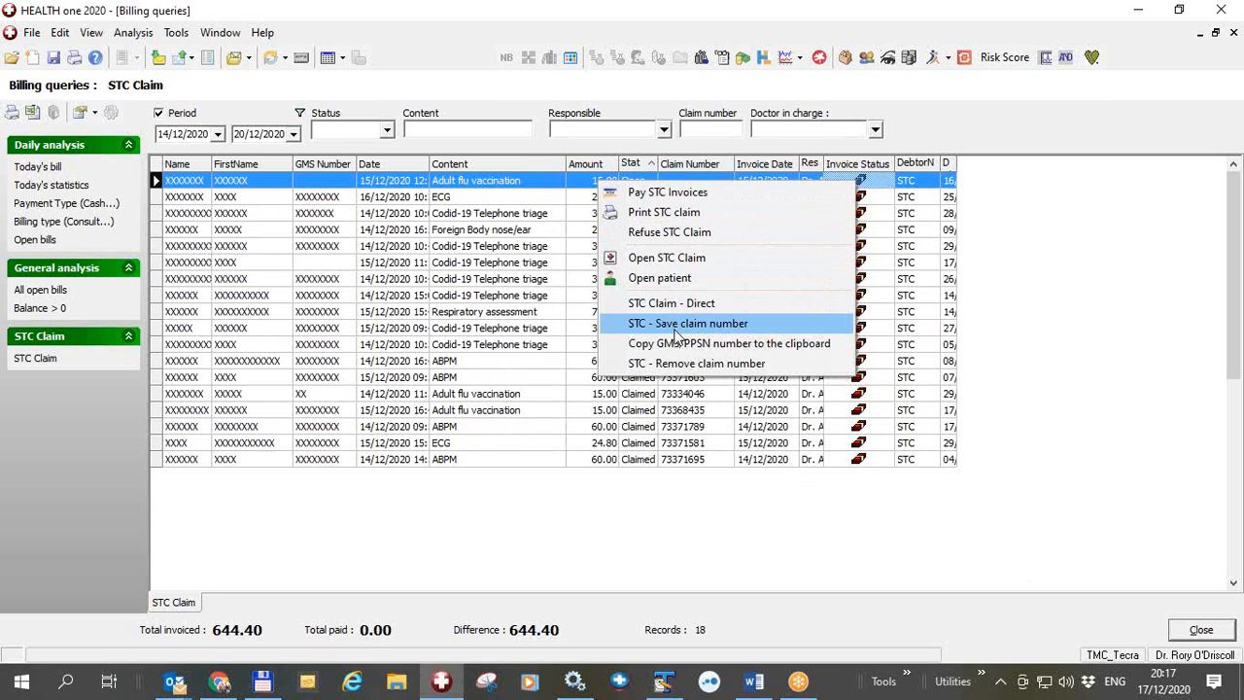
pyautogui.click(573, 192)
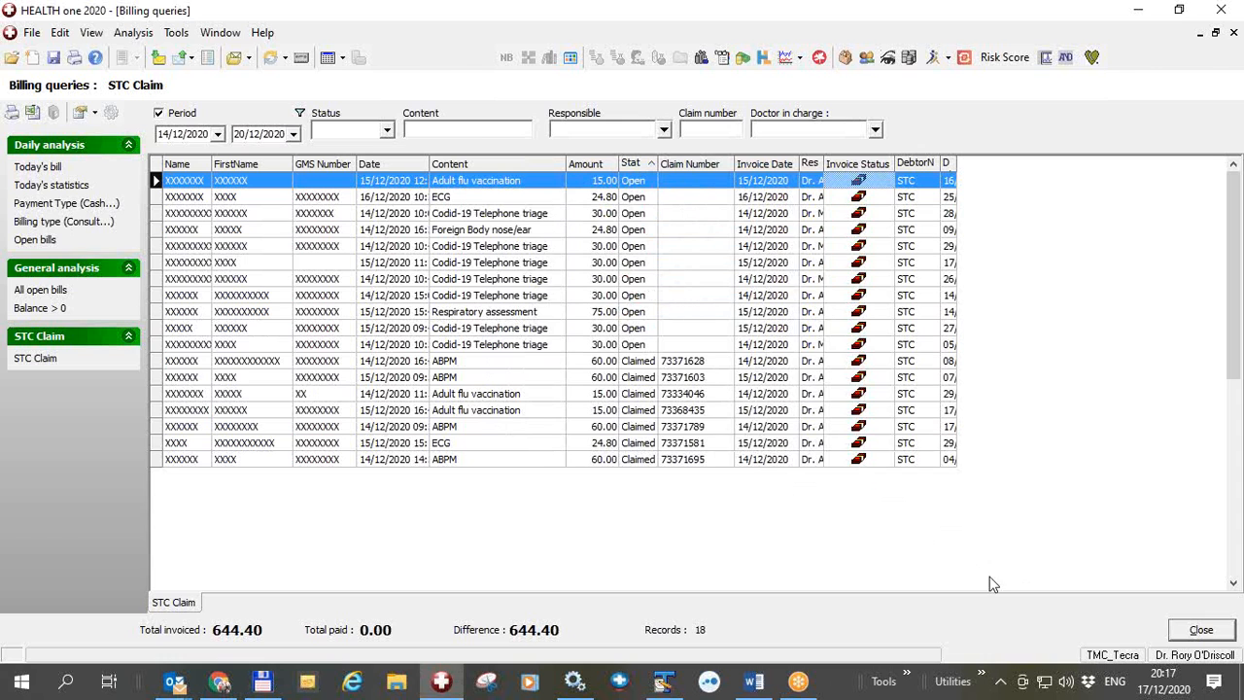
pyautogui.hotkey('alt', 'Tab')
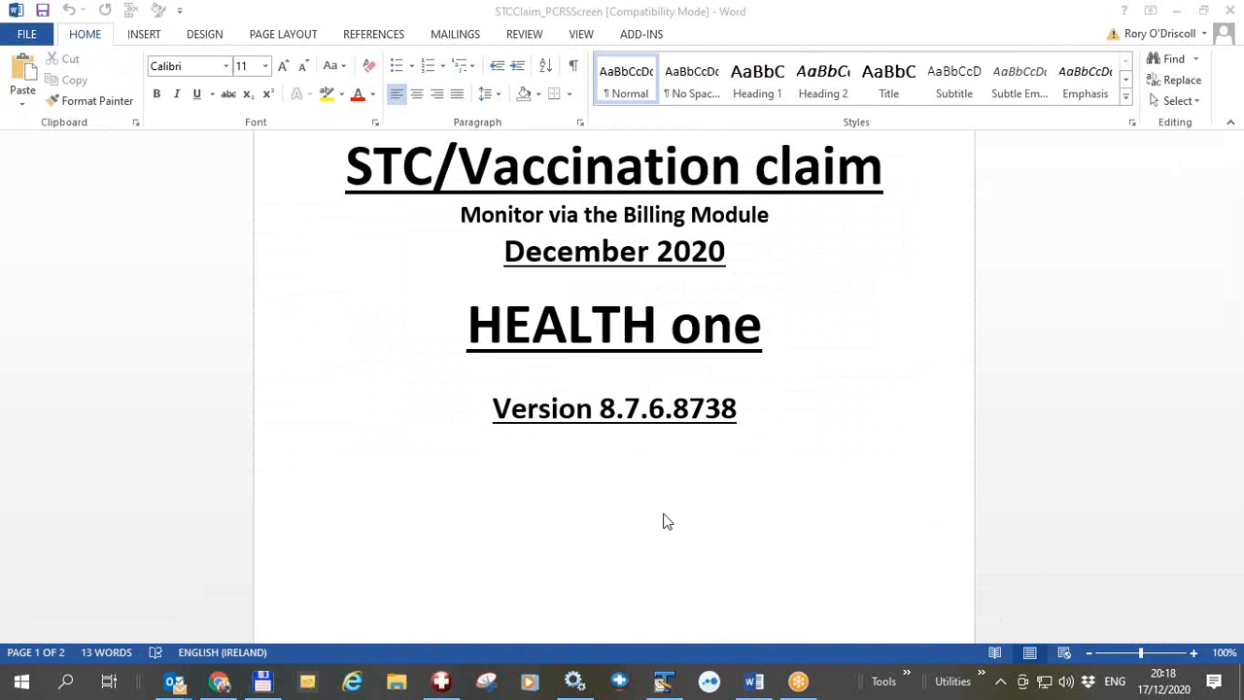